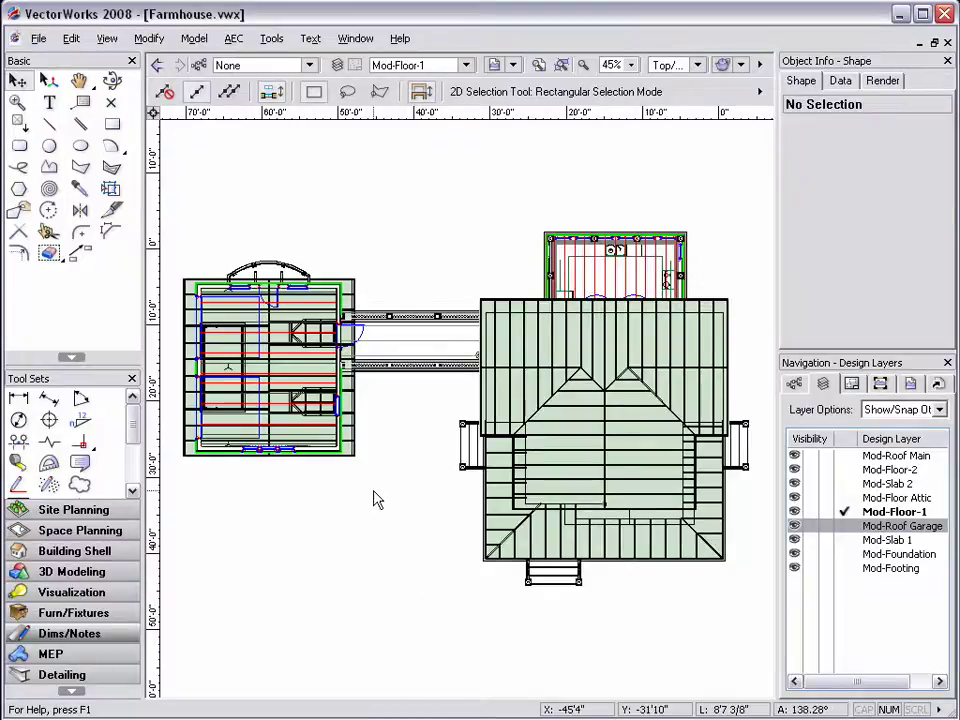
Review the Model Setup settings of the Mod-Floor-1, Mod-Floor-2 and Mod-Roof levels, leaving the setup without changes
click(40, 39)
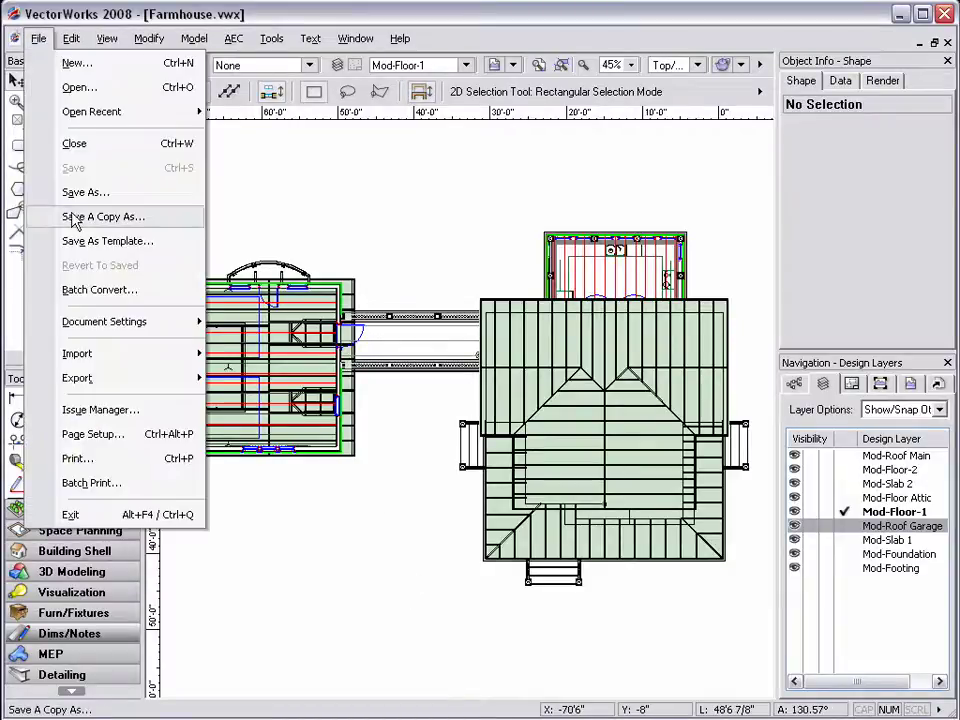
mouse_move(101, 320)
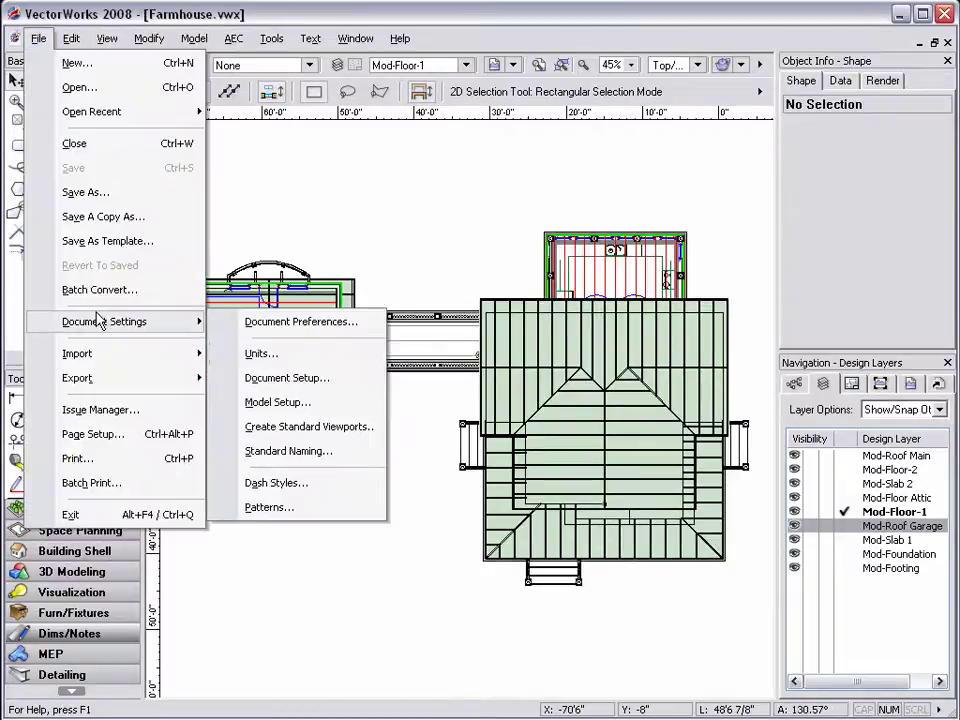
click(259, 401)
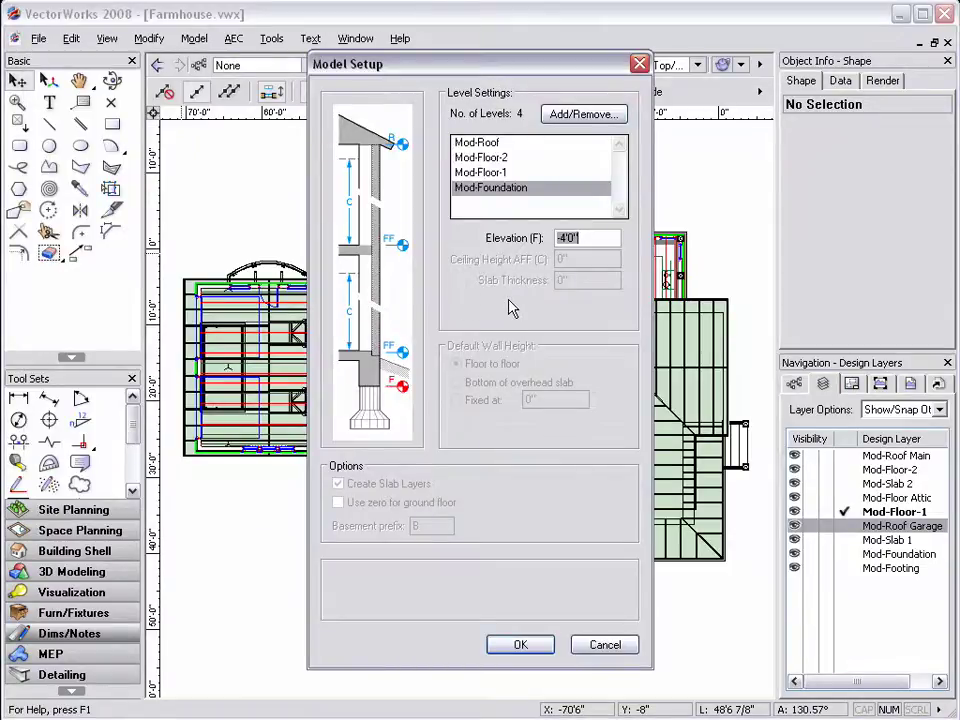
click(495, 172)
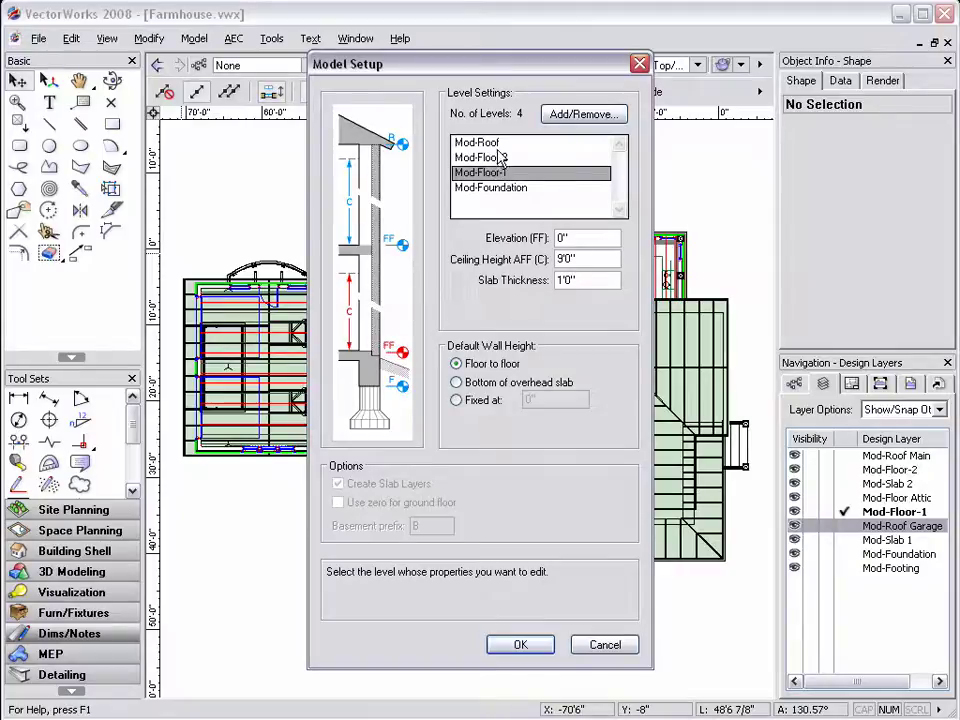
click(499, 158)
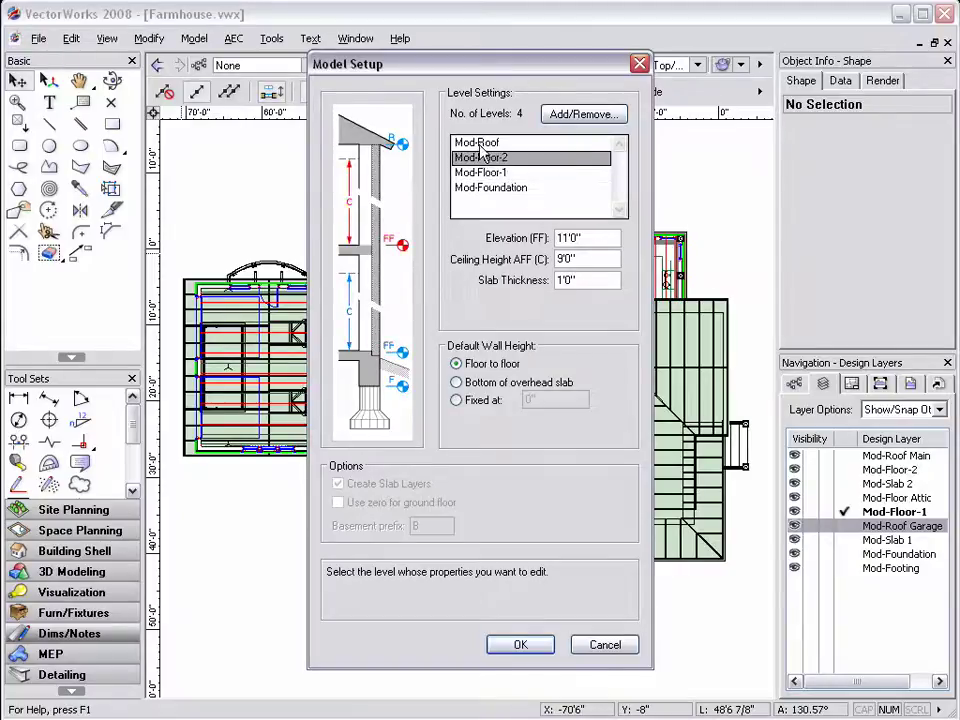
click(482, 144)
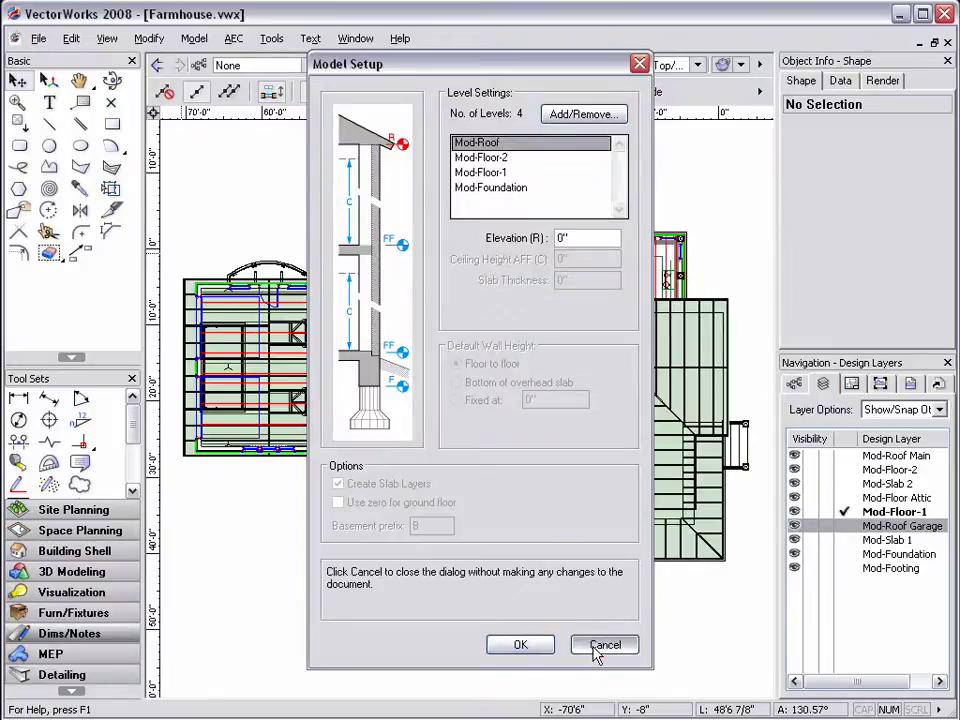
click(598, 644)
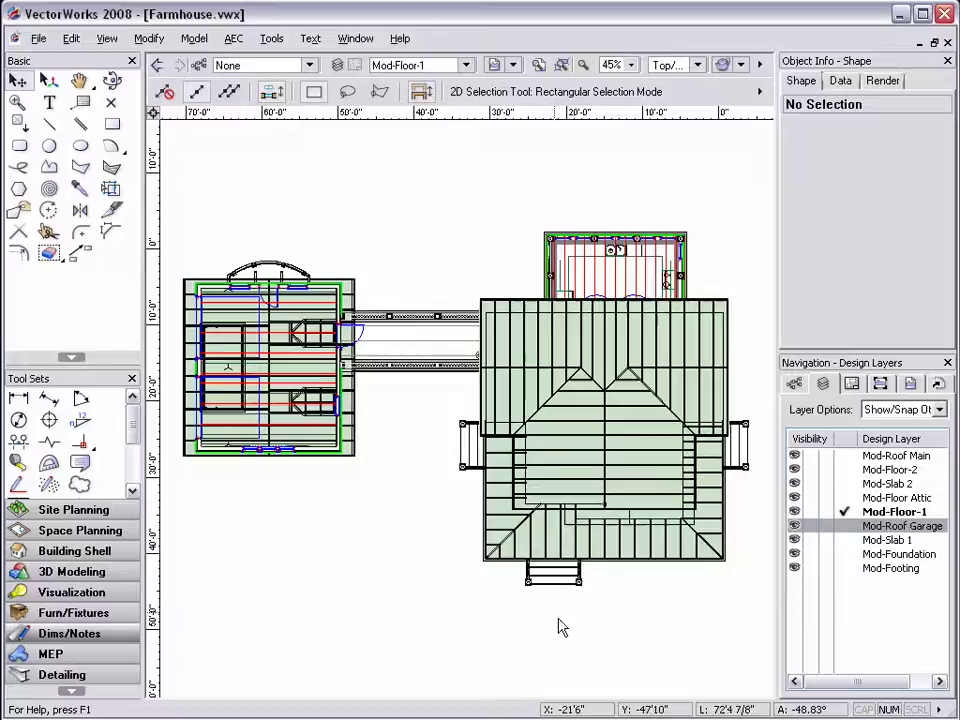
Move the Mod-Roof Garage design layer to first place in the stacking order of the document's design layers
click(272, 39)
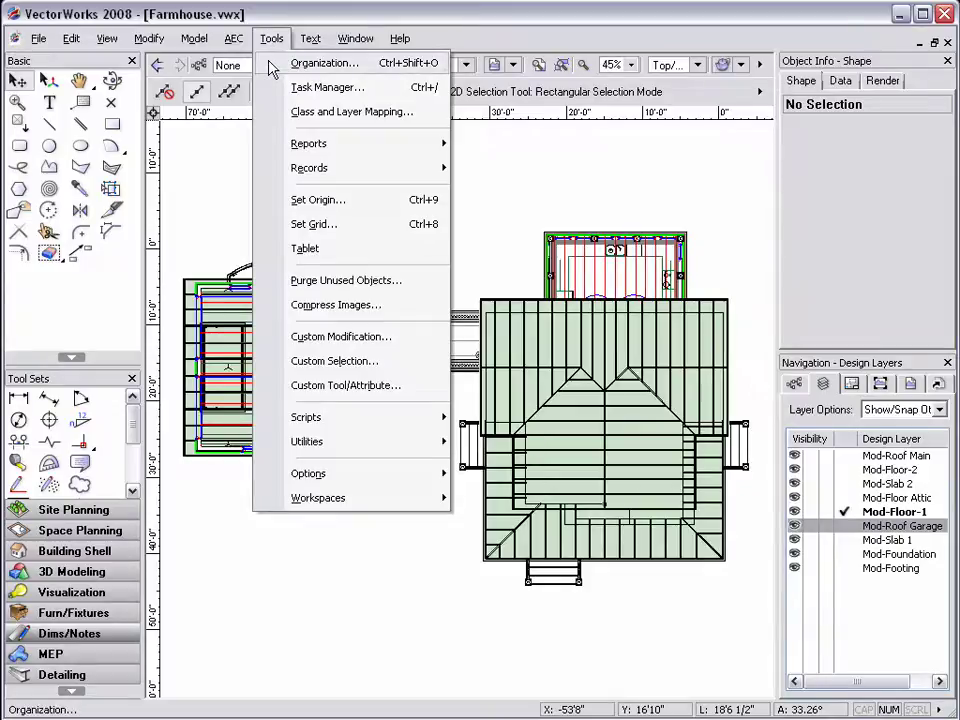
click(210, 210)
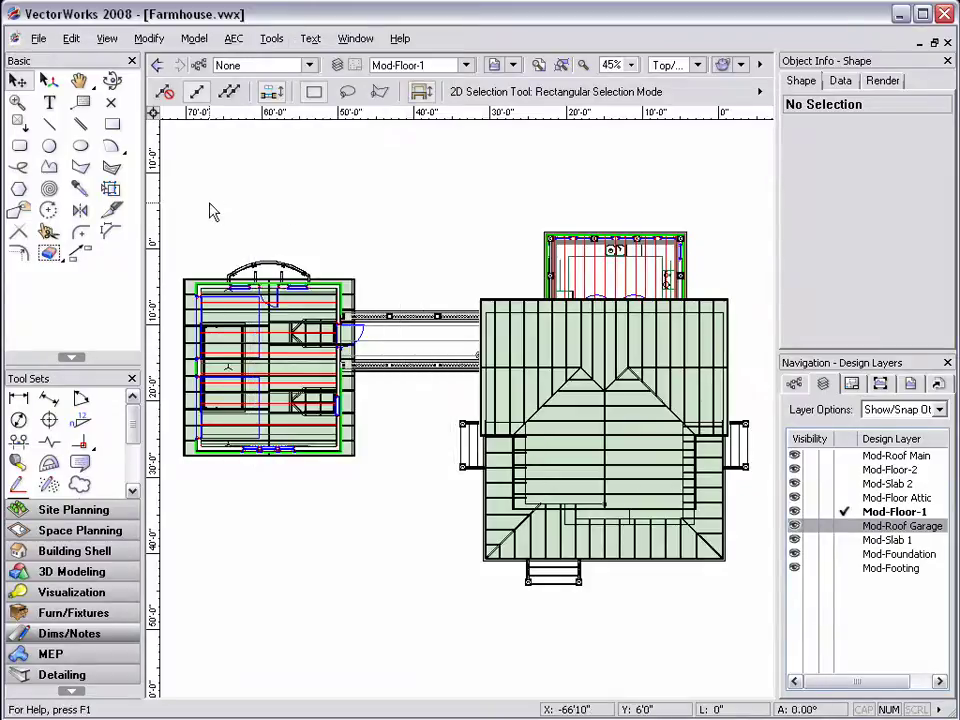
click(338, 64)
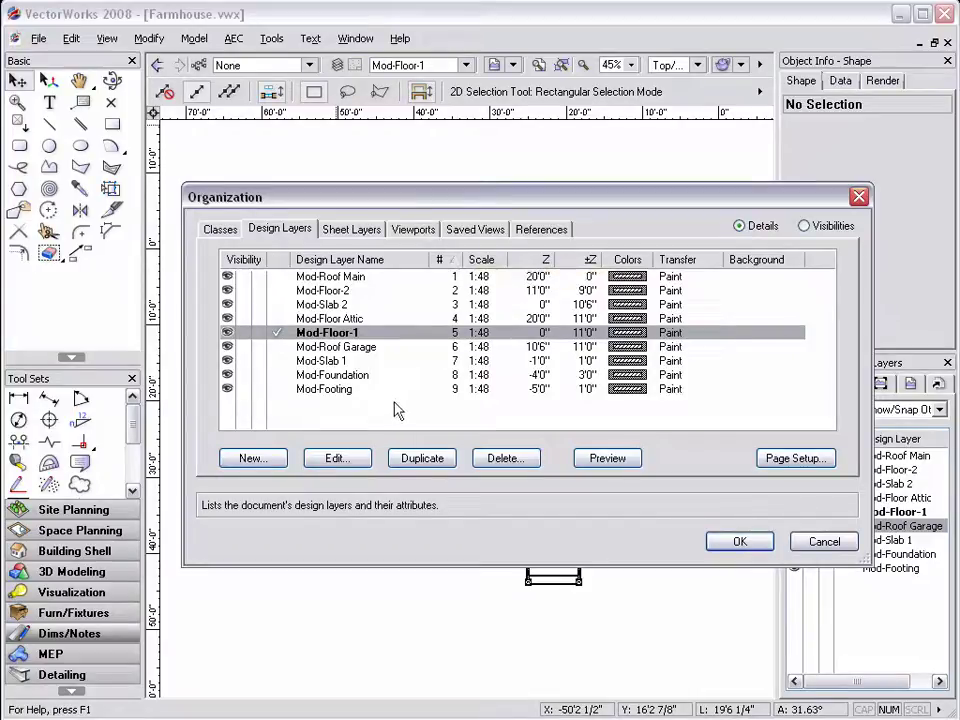
click(454, 347)
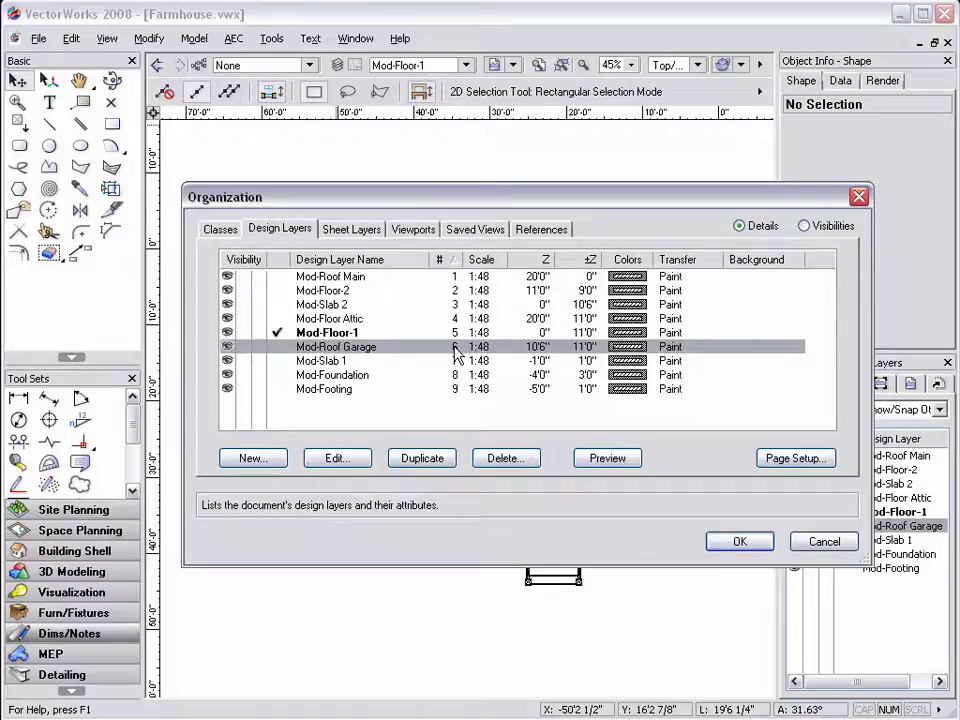
drag(454, 352, 452, 274)
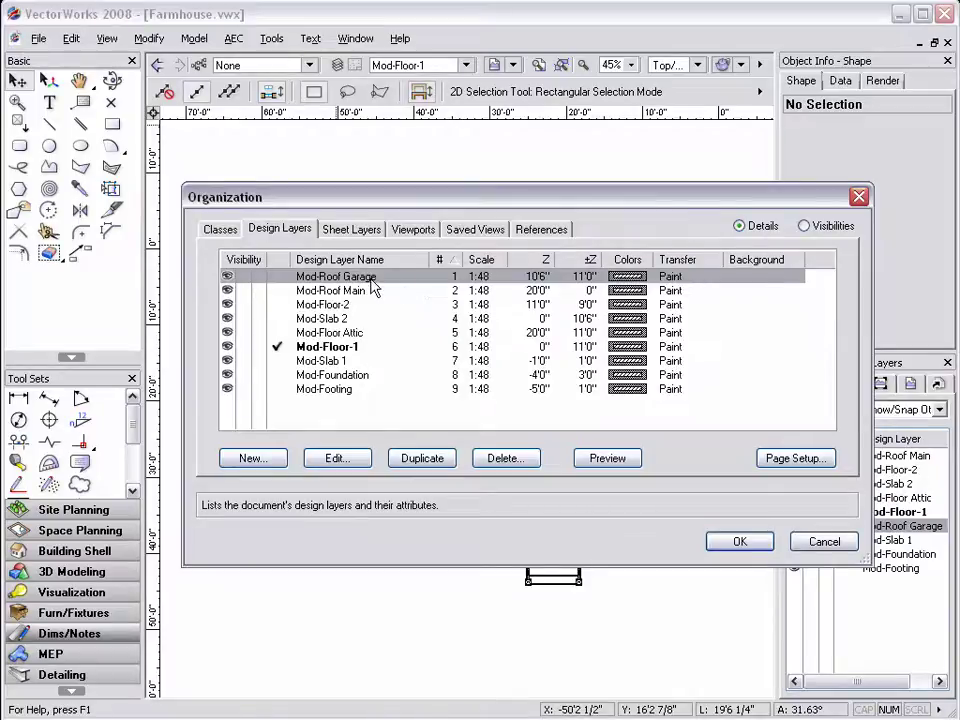
Review the editable properties of the Mod-Roof Garage layer, such as stacking order, Z and Delta Z
click(365, 462)
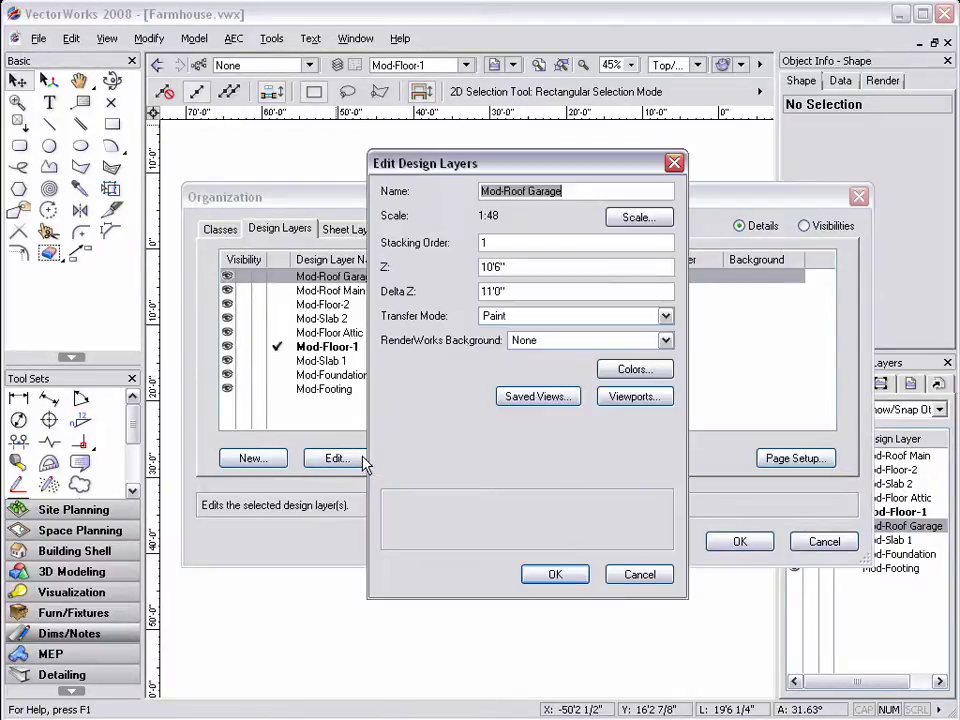
key(Tab)
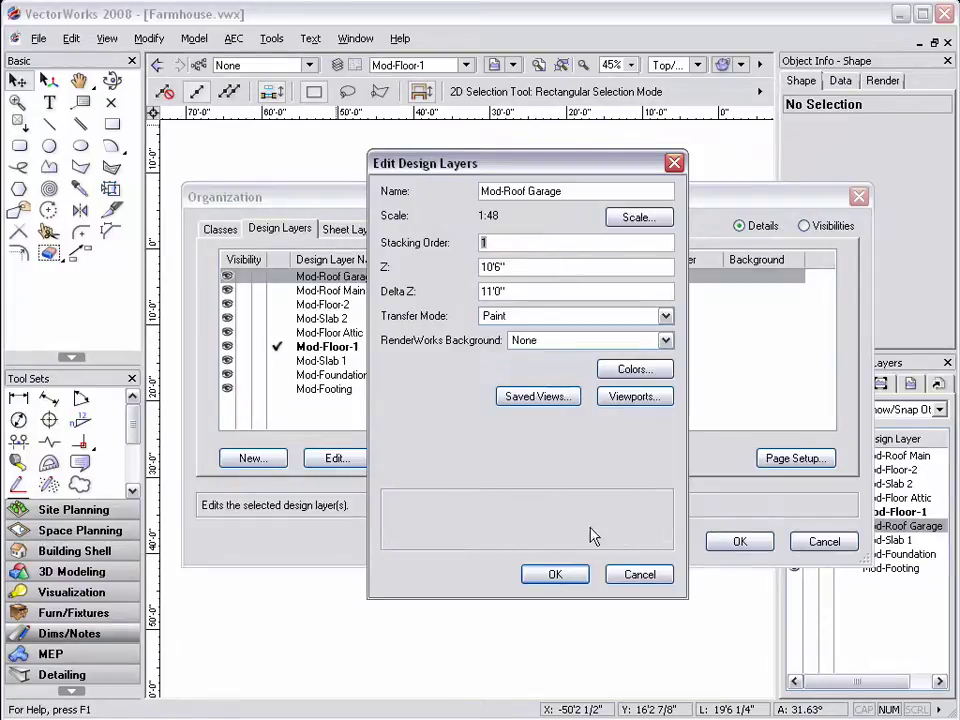
click(639, 574)
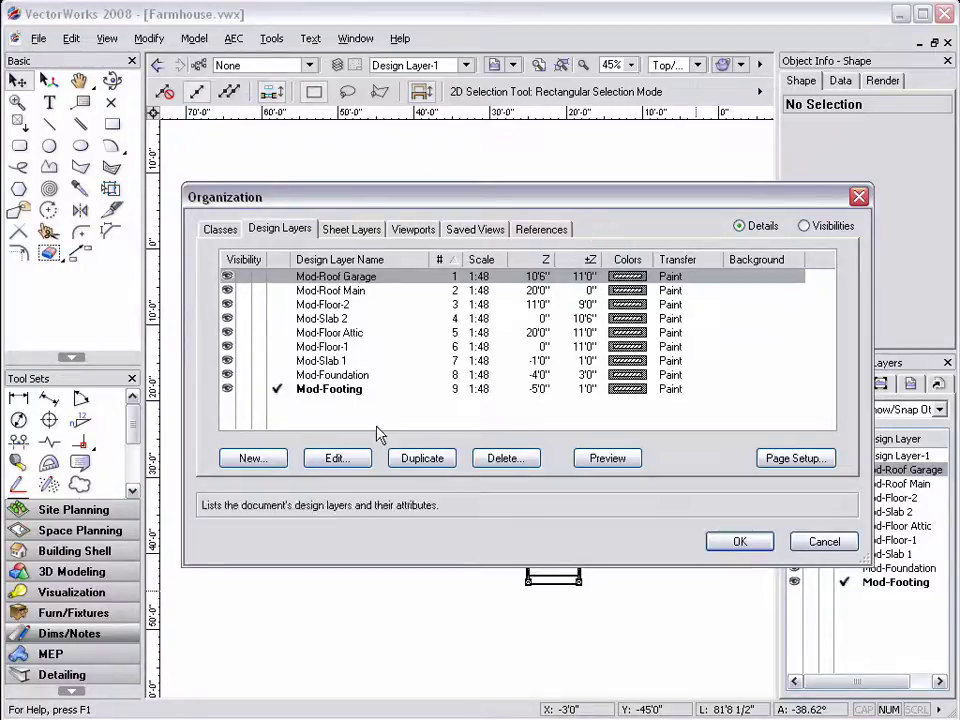
click(337, 460)
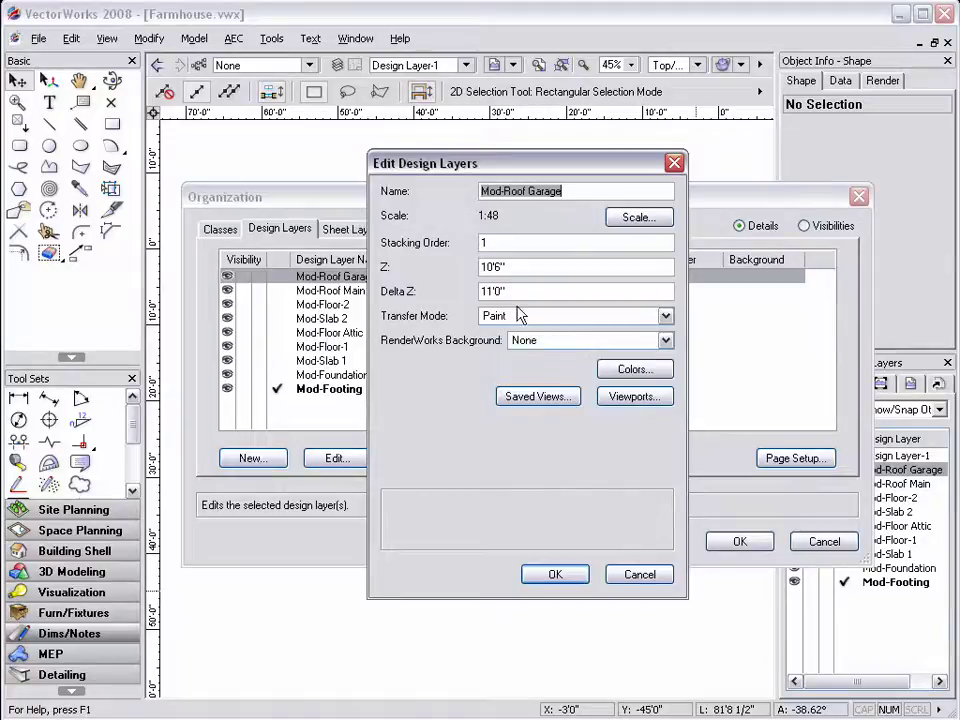
click(531, 577)
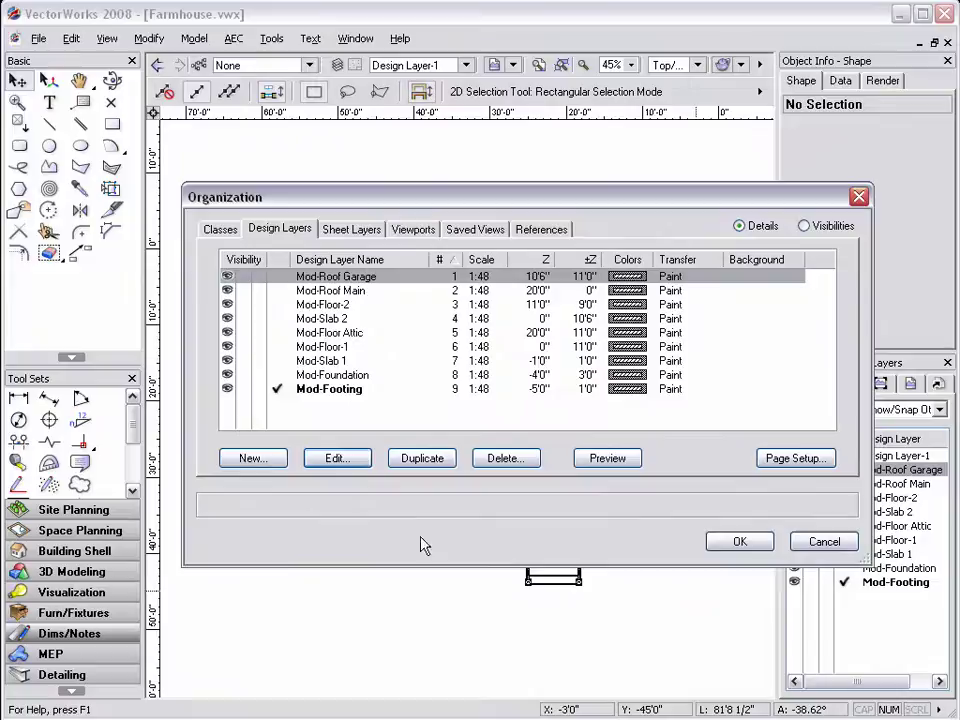
Create a new design layer named Design Layer-1 and accept the layer organization
click(264, 464)
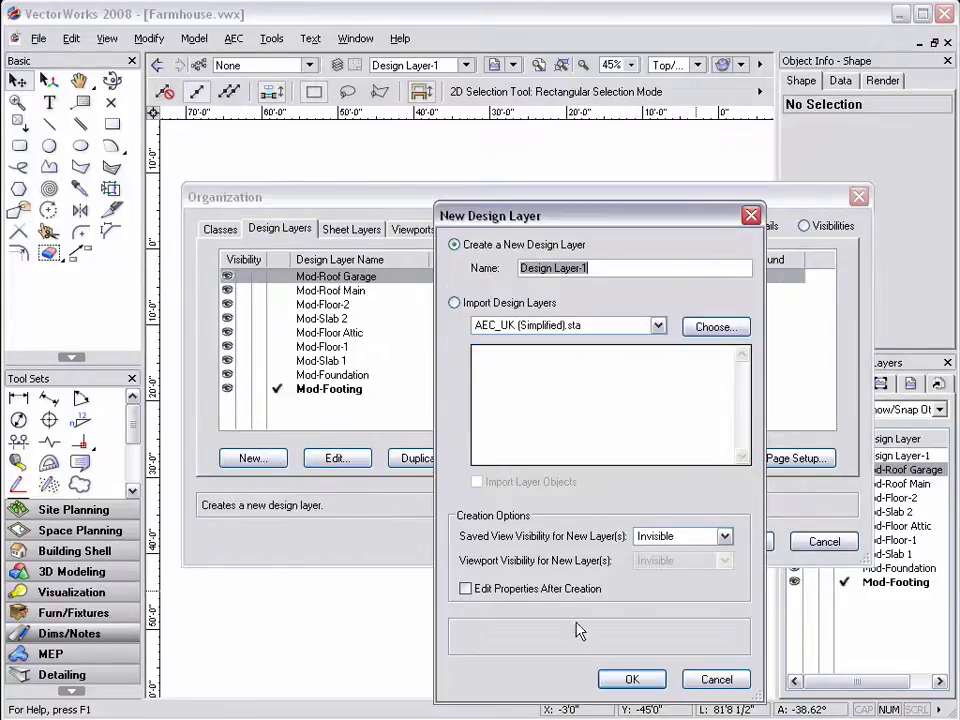
click(605, 680)
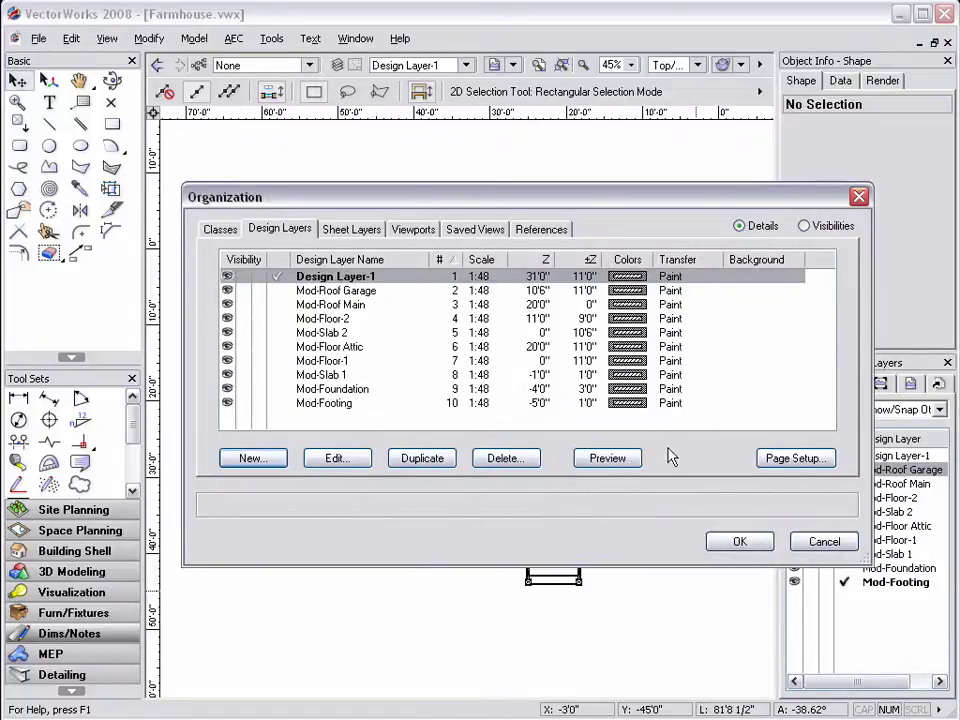
click(730, 545)
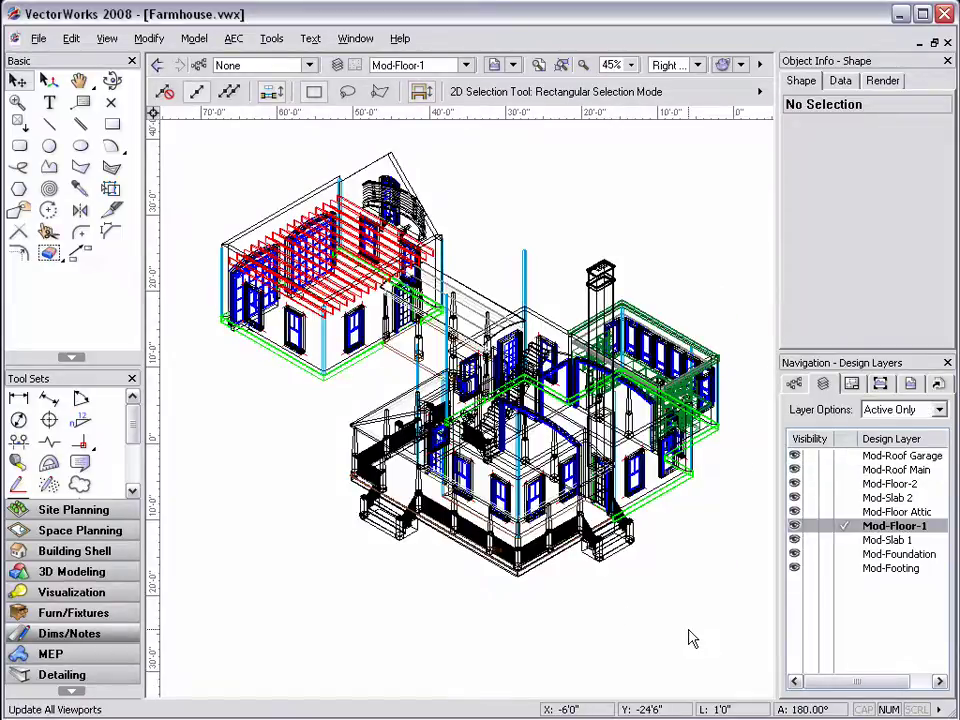
Set the layer options to Show/Snap/Modify Others so all design layers are displayed
click(934, 411)
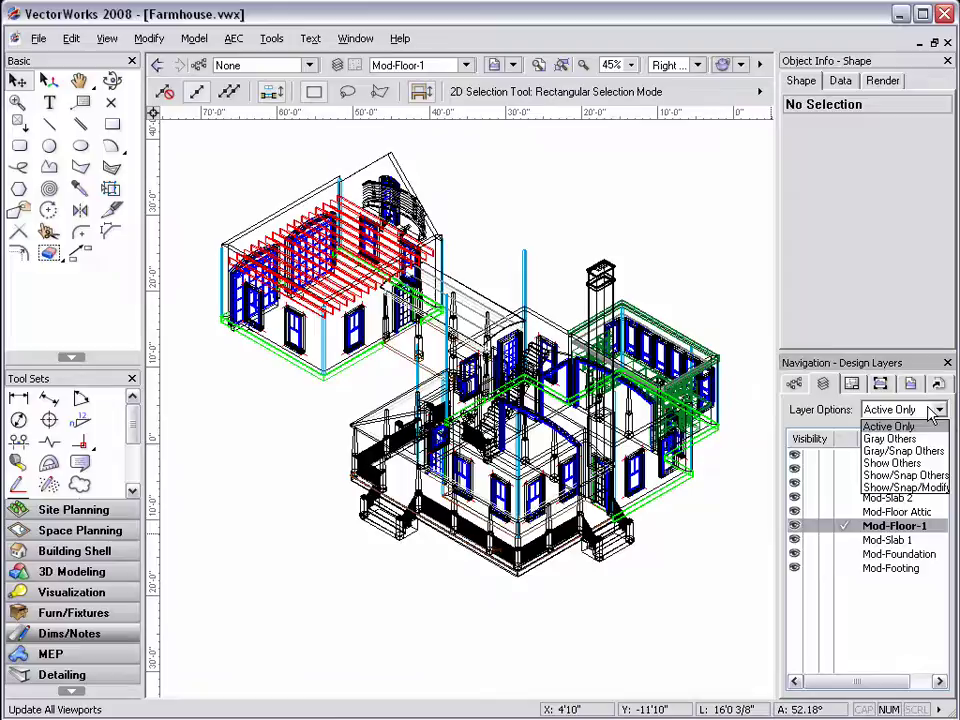
click(910, 488)
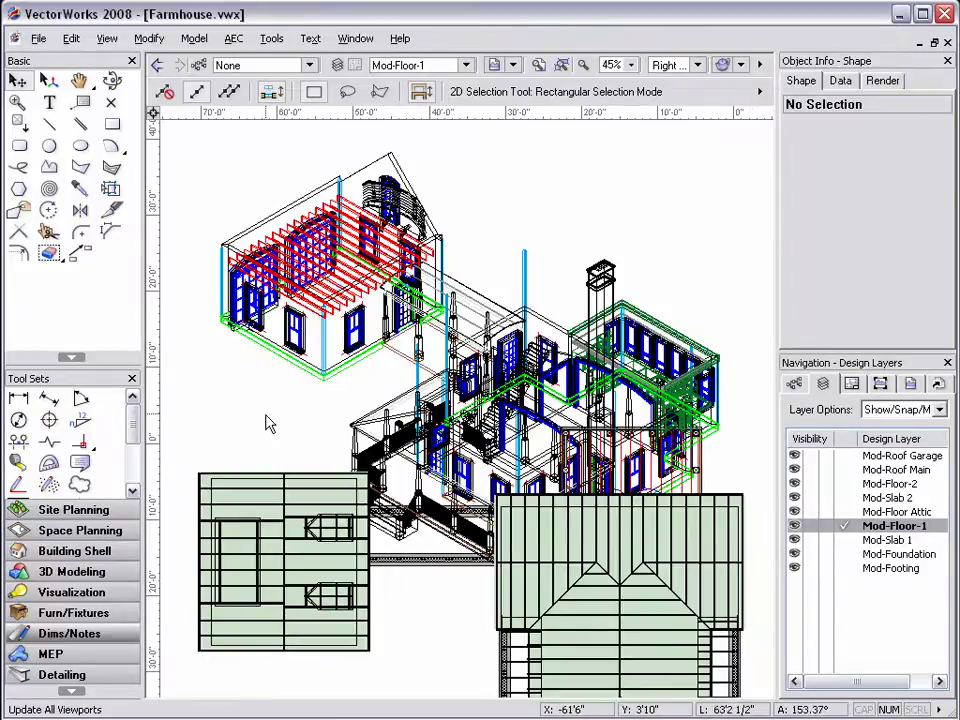
Add the Stack Layers control to the view bar and turn on layer stacking for the farmhouse model
click(106, 39)
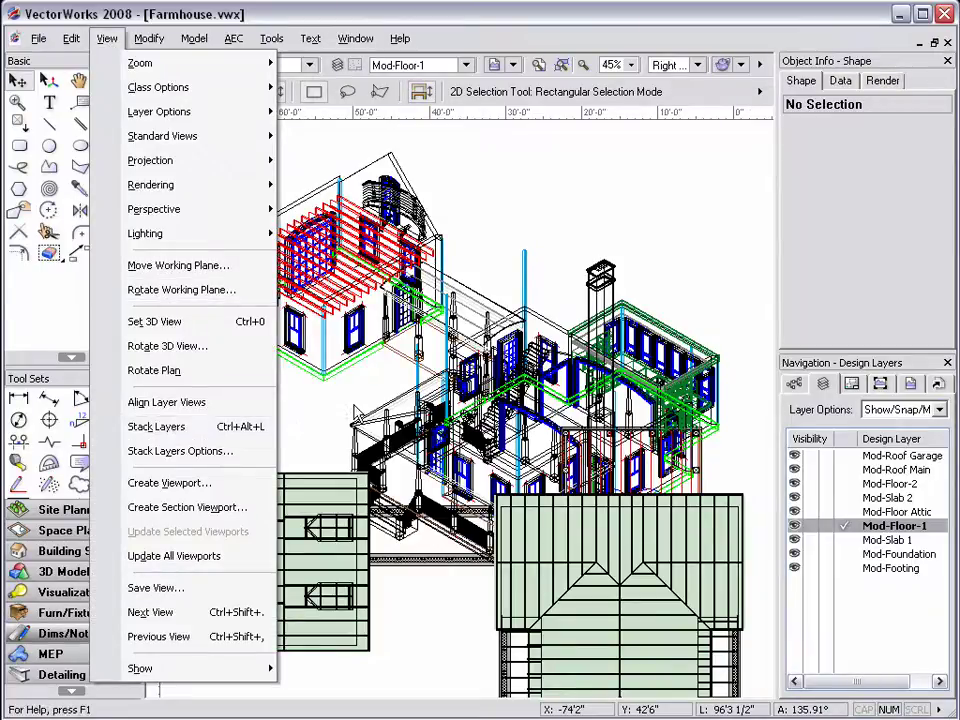
click(355, 405)
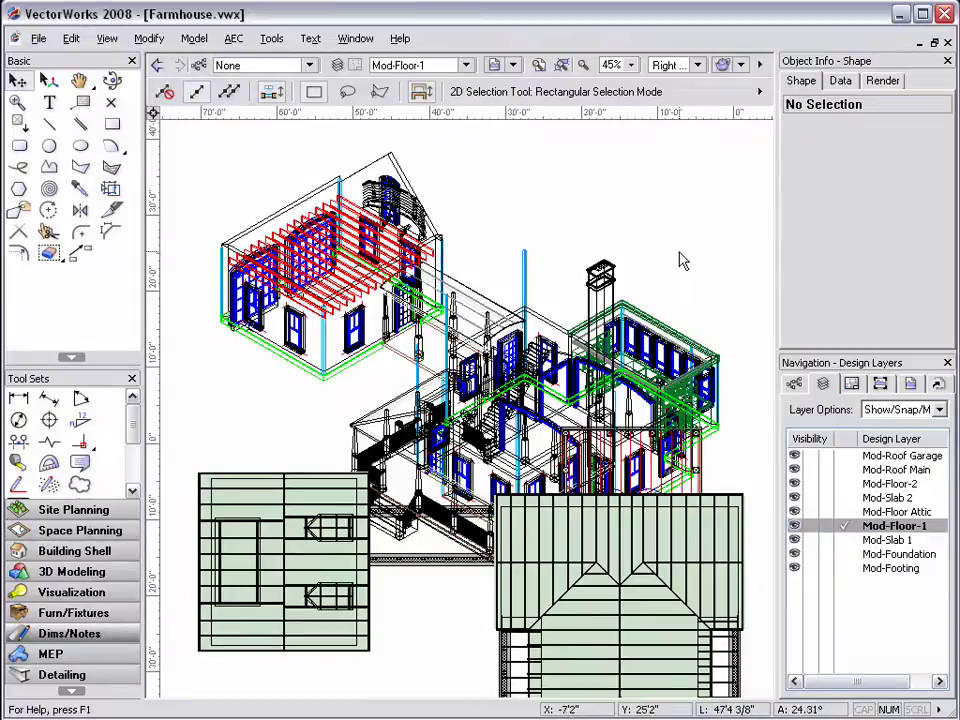
click(760, 64)
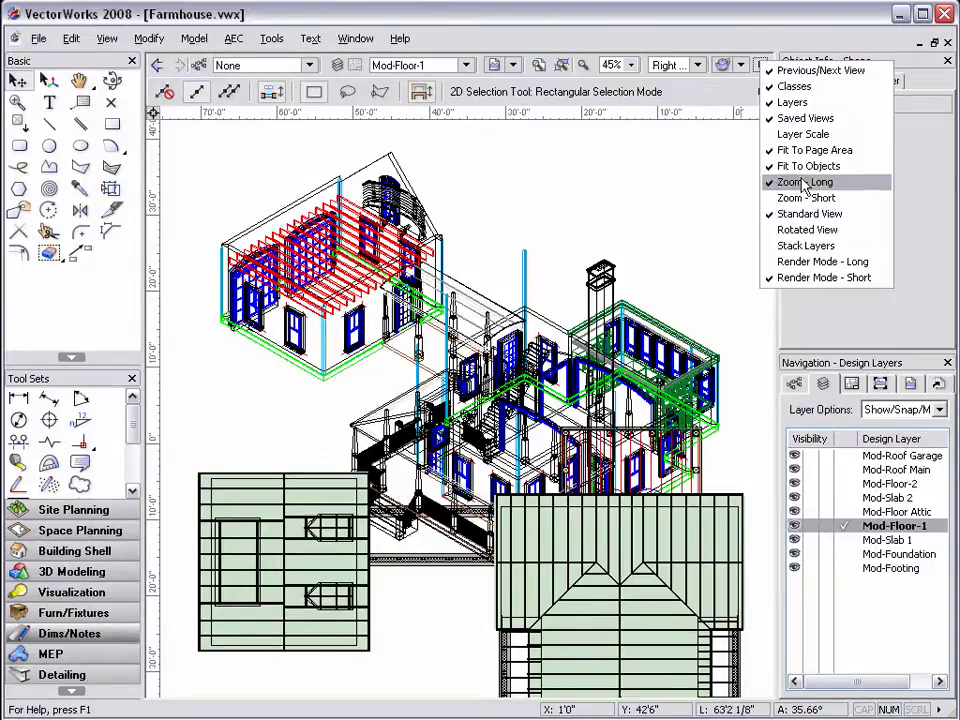
click(804, 244)
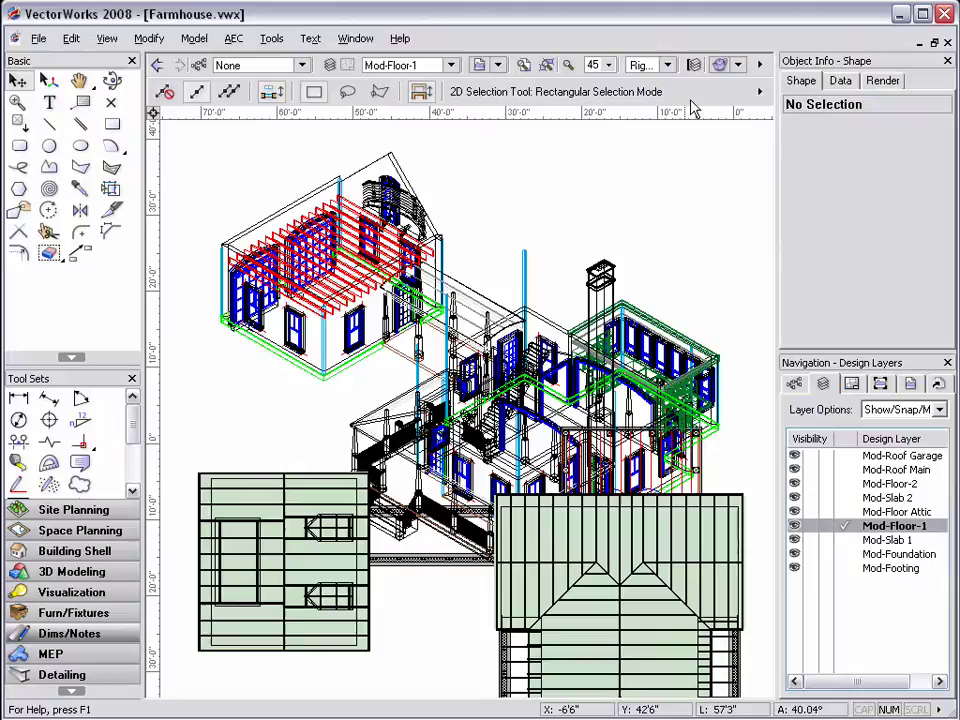
click(694, 65)
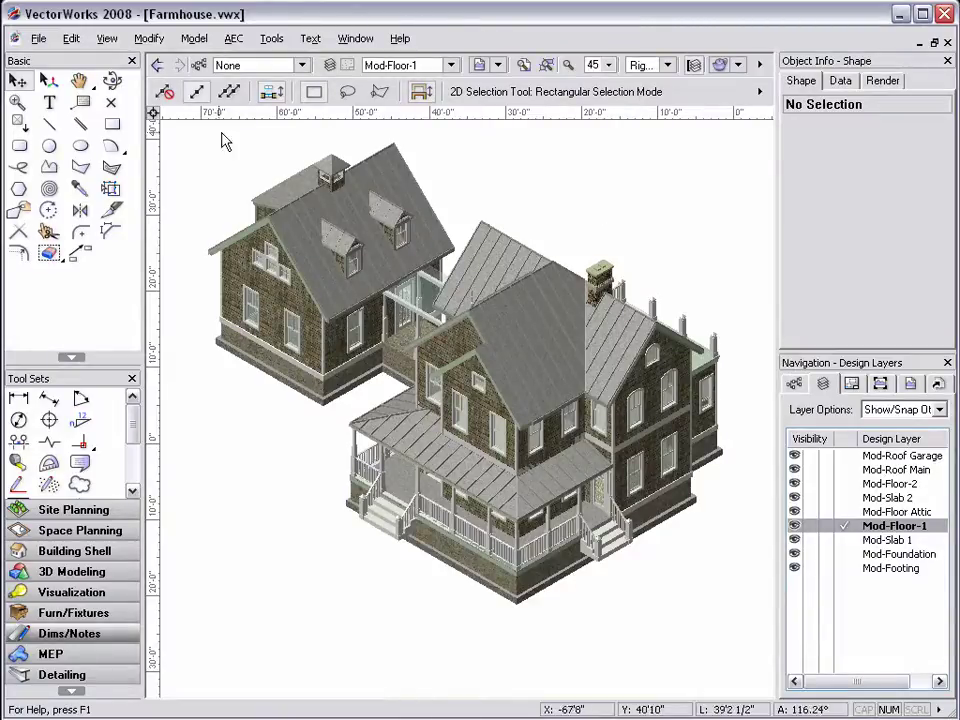
Try to set the layer options to Show/Snap/Modify Others while the layers are stacked
click(106, 38)
mouse_move(130, 118)
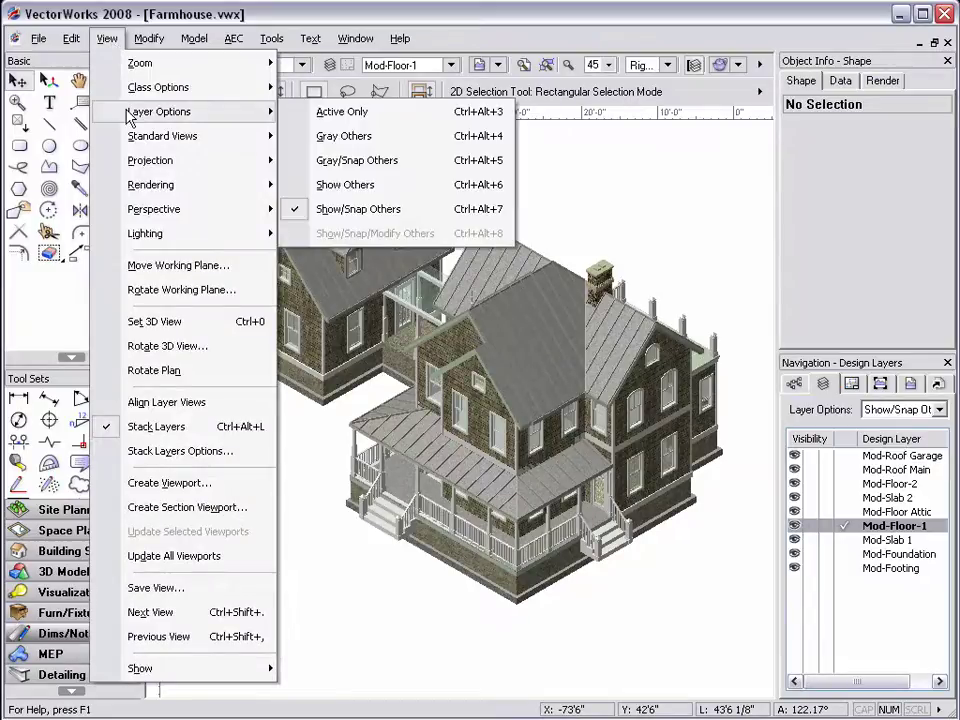
click(718, 261)
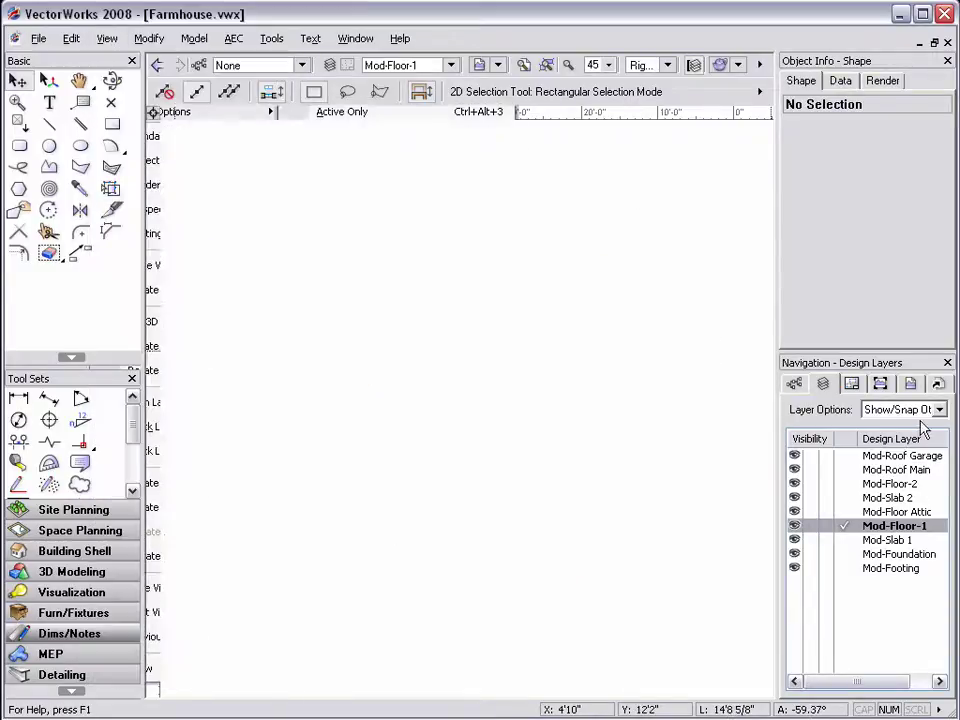
click(934, 417)
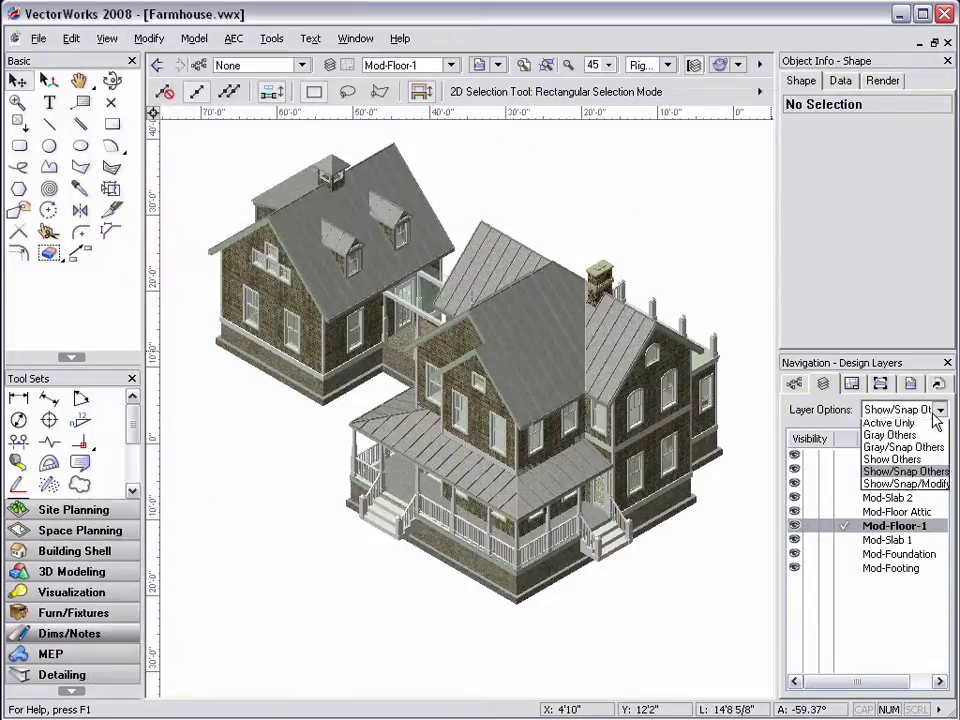
click(897, 488)
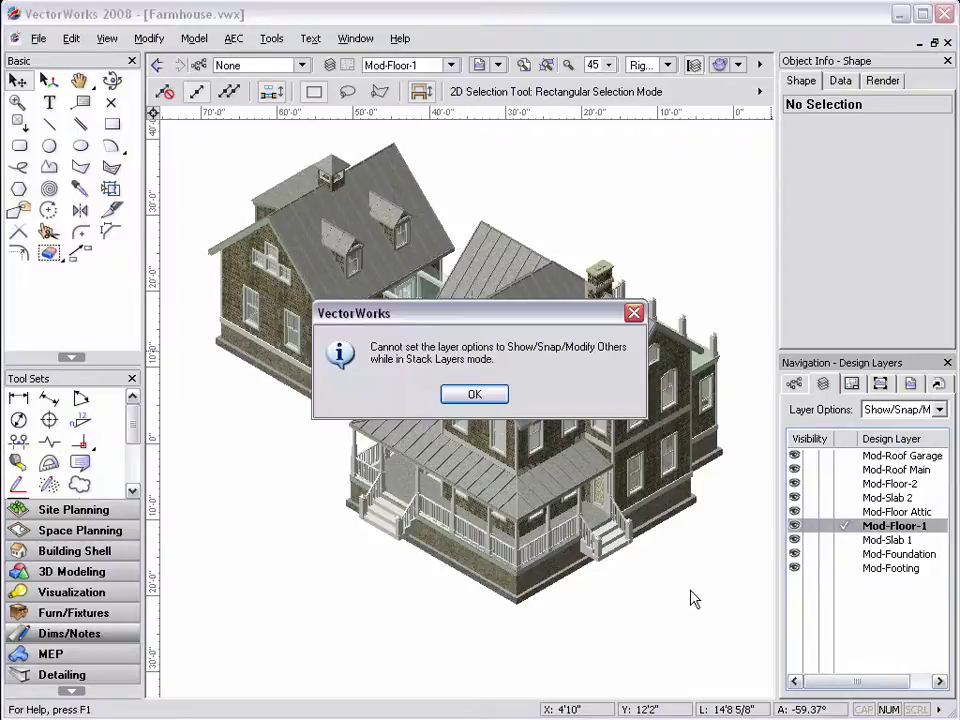
click(476, 395)
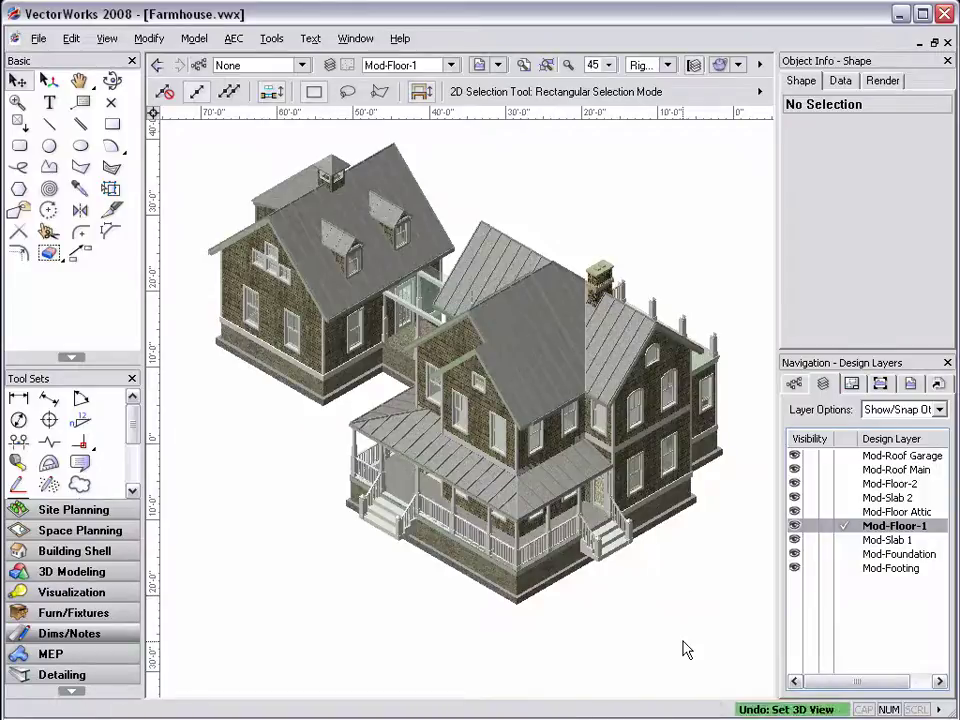
Enable Display 2D Objects on Active Layer in the Stack Layers options
click(107, 38)
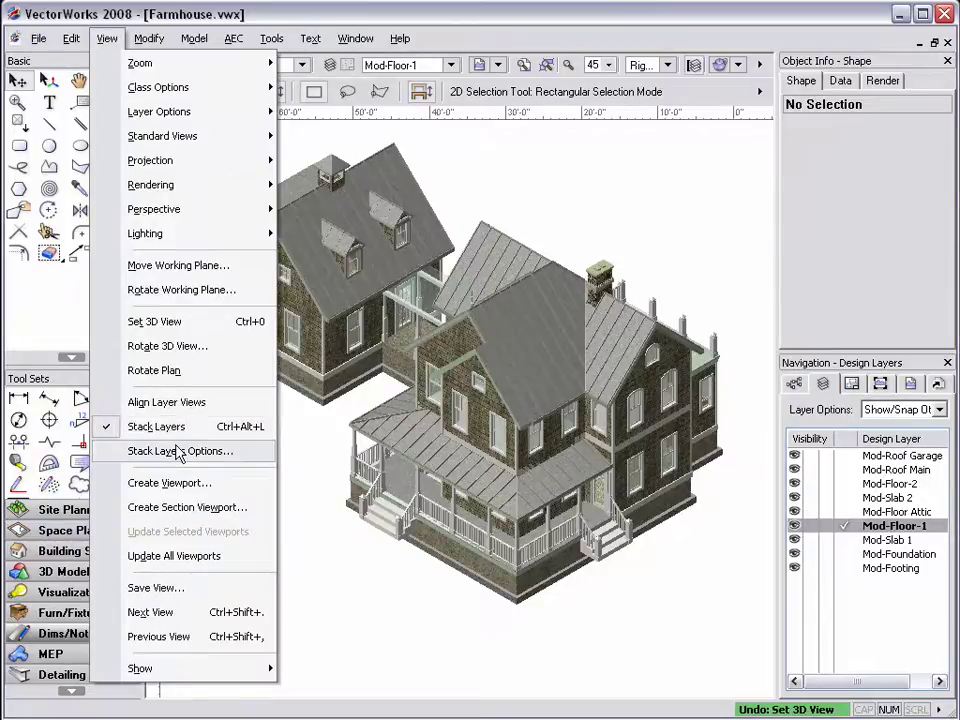
click(392, 600)
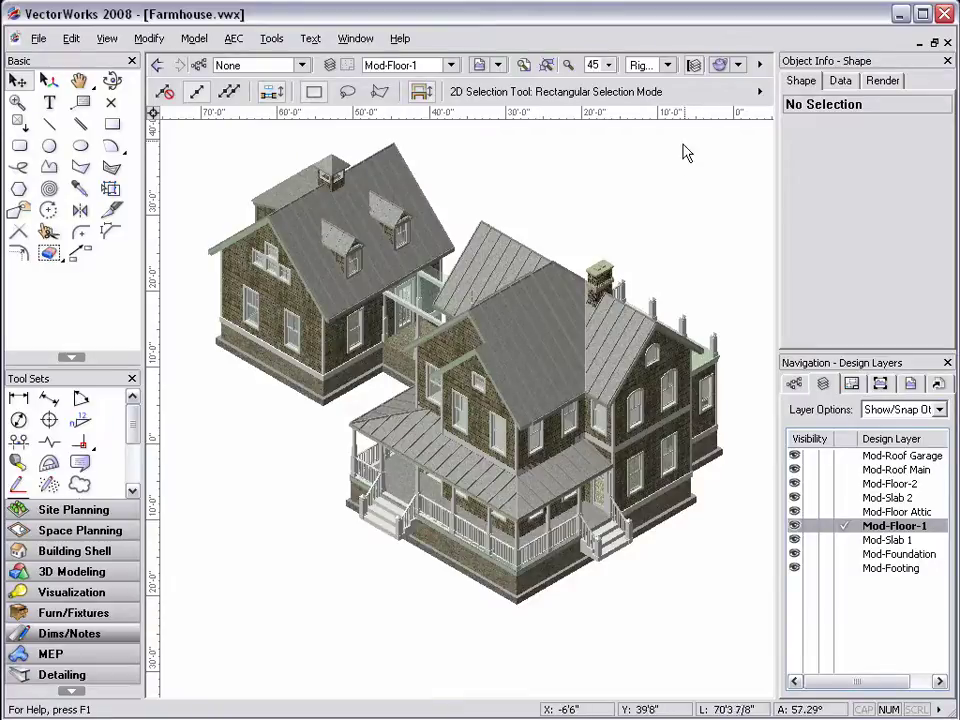
alt+click(694, 66)
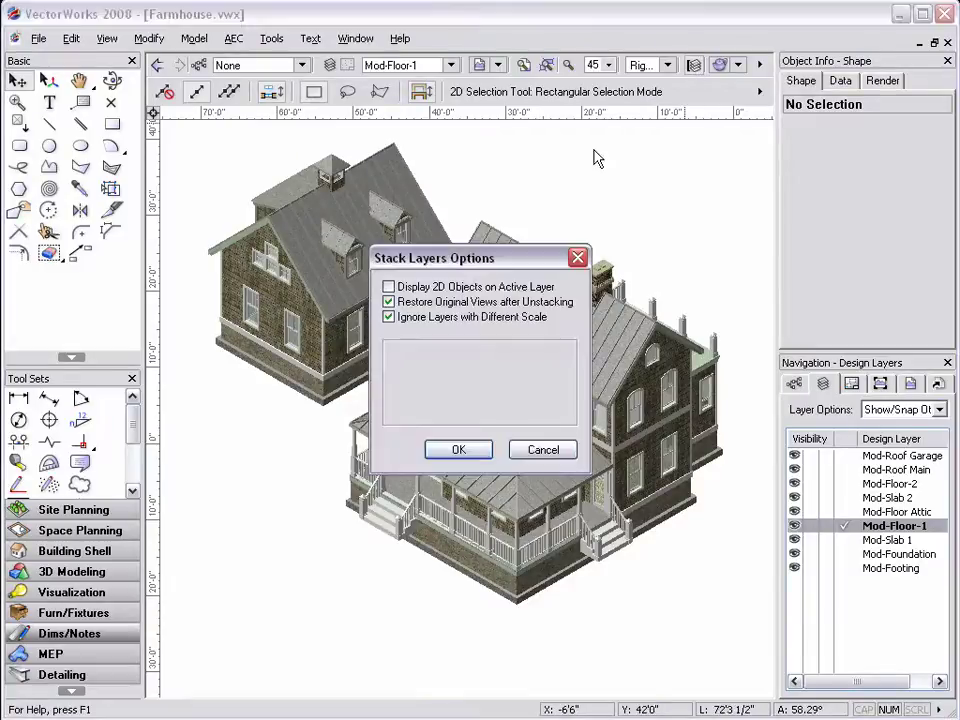
mouse_move(522, 311)
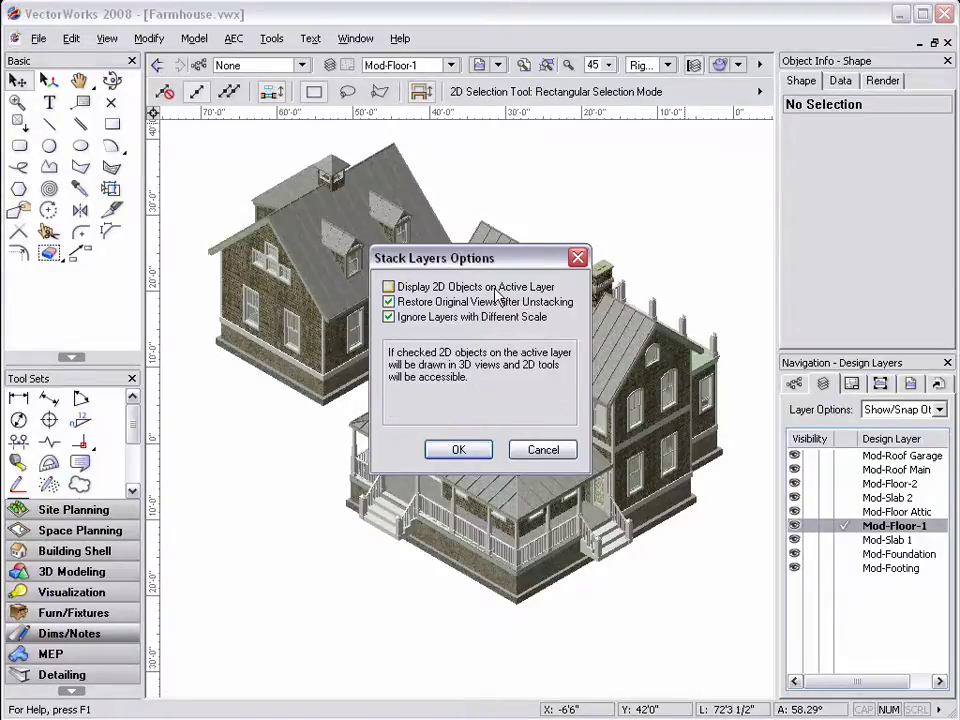
click(497, 290)
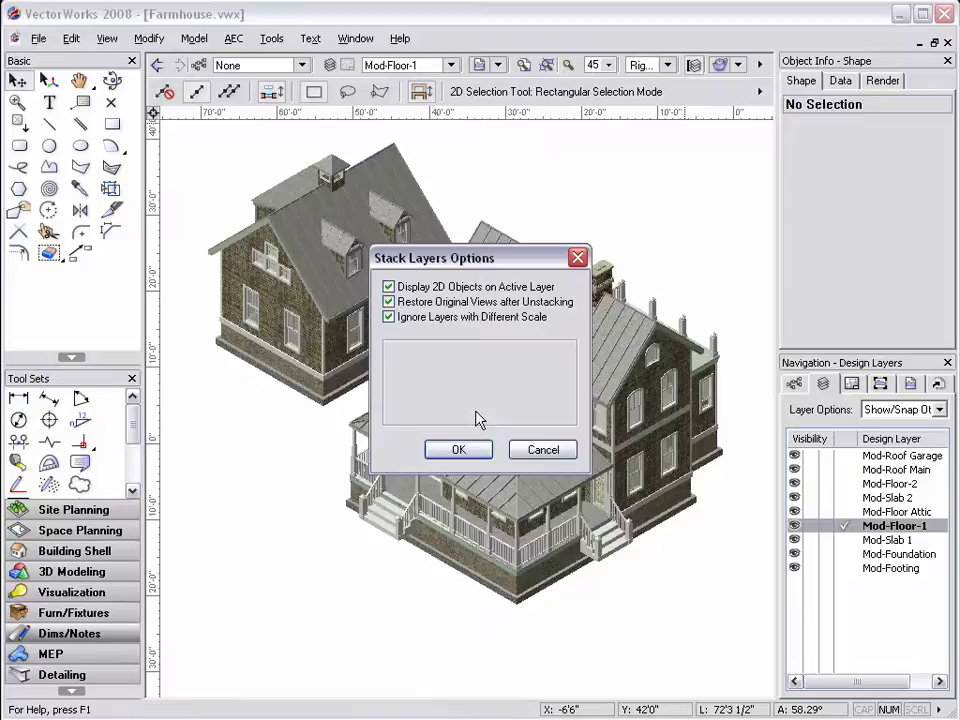
click(460, 450)
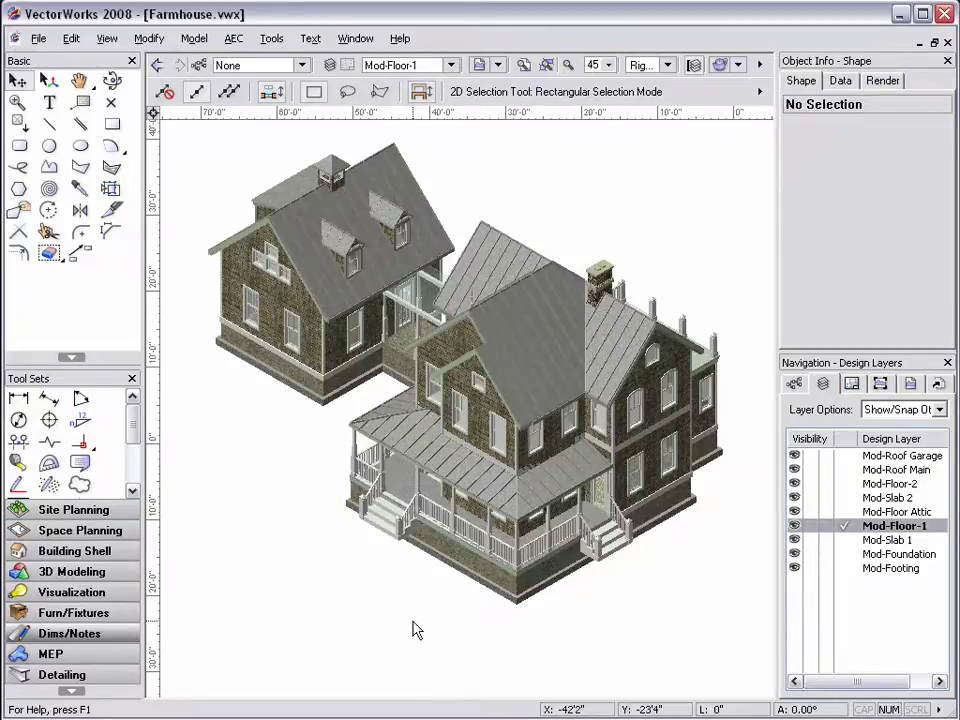
Switch to the Front view and add a constrained linear dimension across the open breezeway between the garage and the main house, placed above it
key(KP_2)
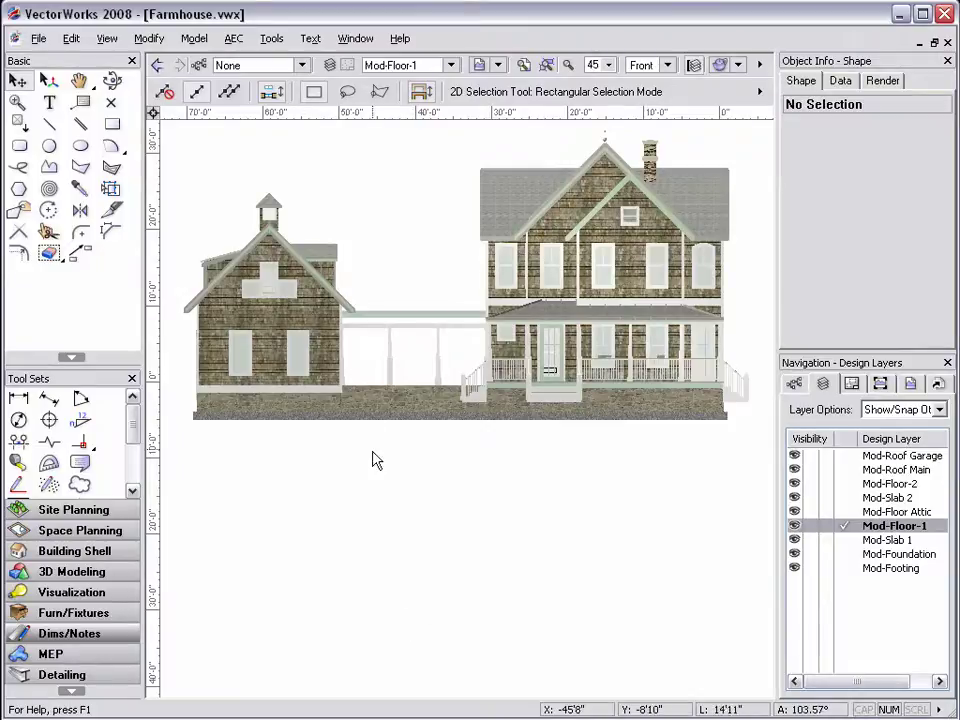
scroll(377, 460, up, 1)
middle_drag(368, 392, 393, 410)
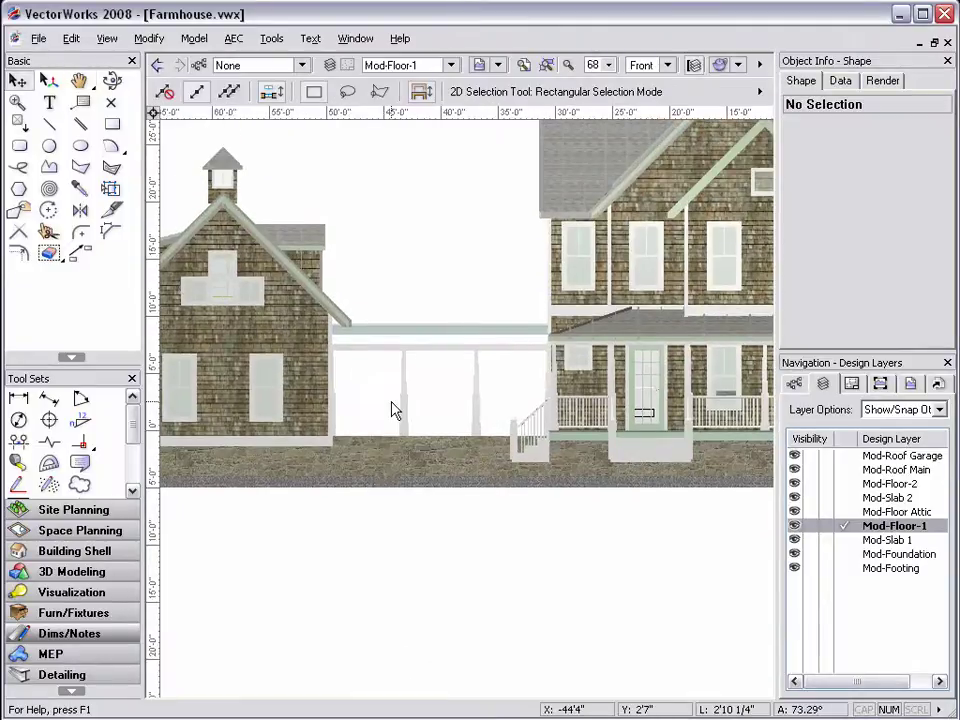
scroll(393, 410, up, 1)
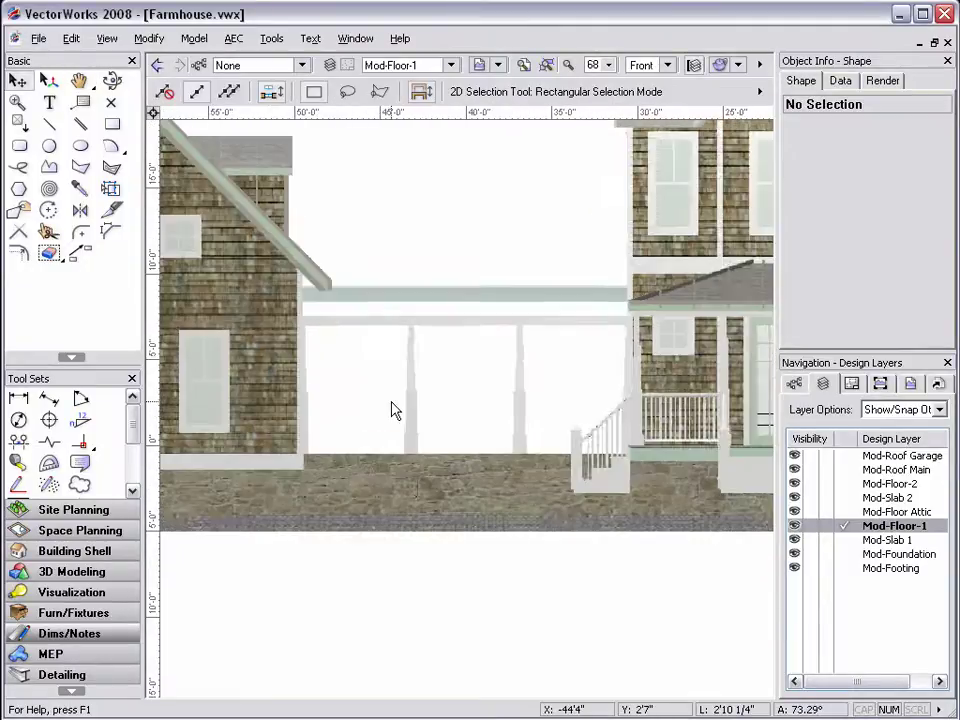
click(18, 403)
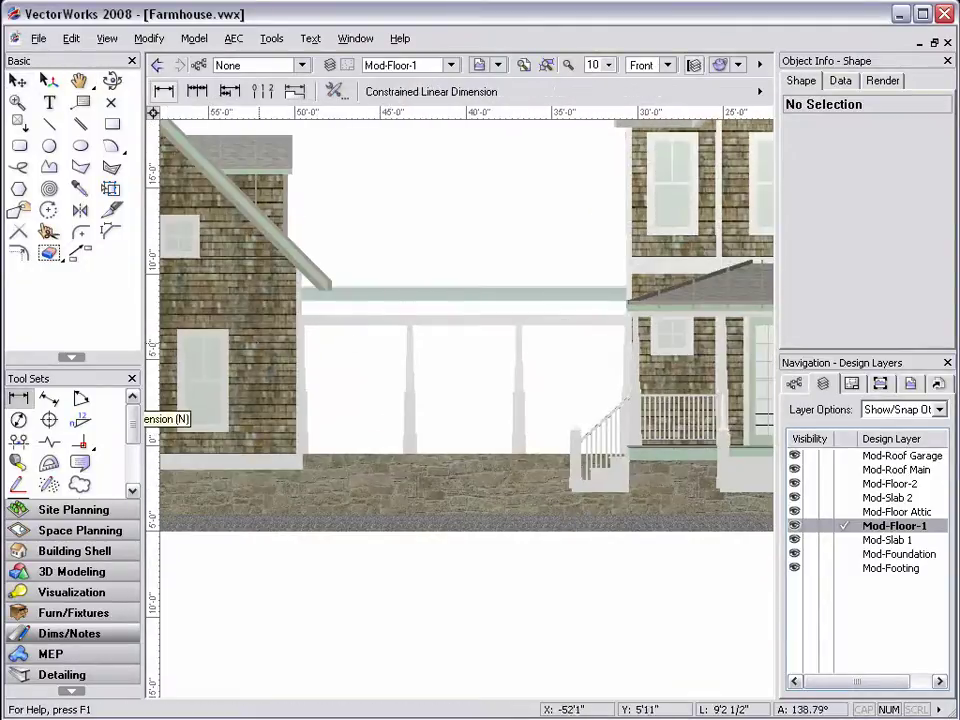
click(301, 315)
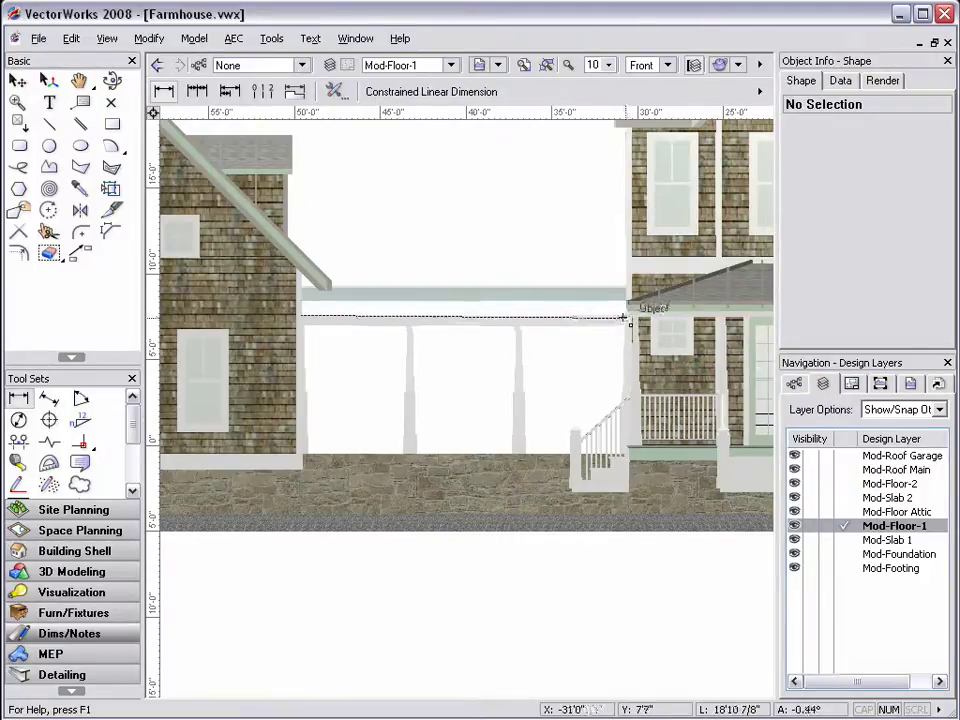
click(624, 318)
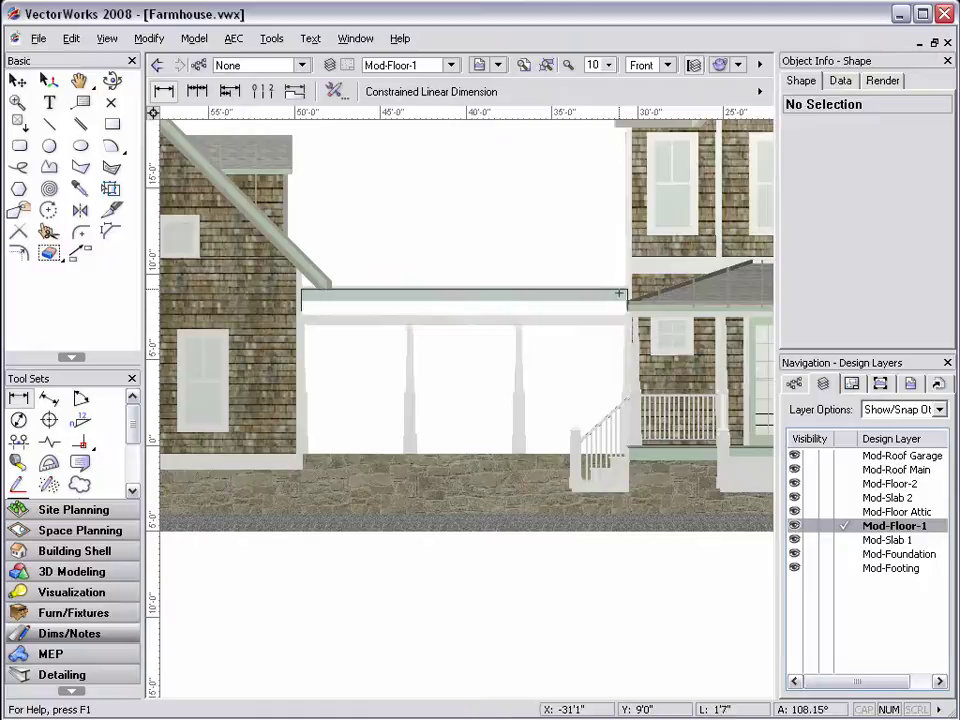
click(624, 229)
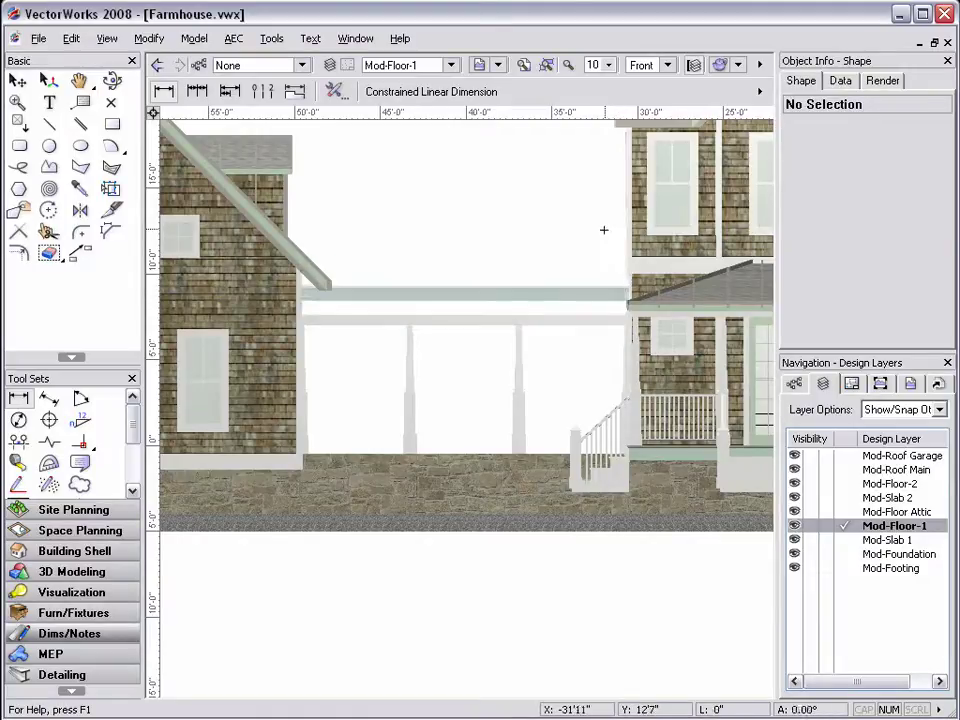